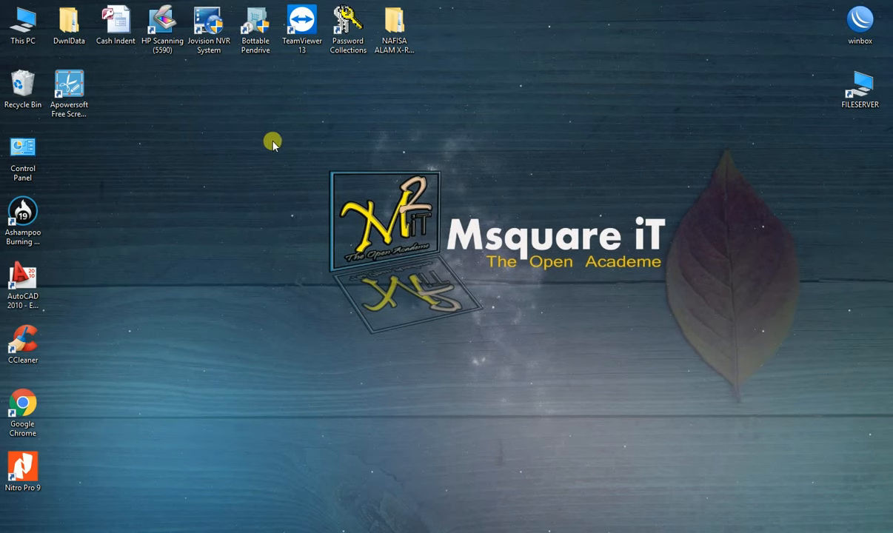
Open the Programing soft folder on the Software Collections (D:) drive
double_click(30, 28)
double_click(357, 114)
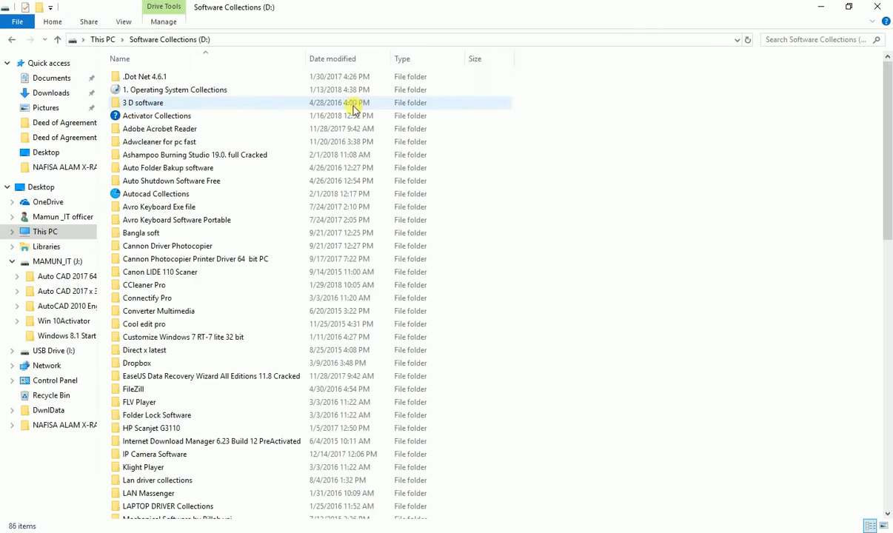
scroll(237, 357, "down", 3)
left_click(200, 340)
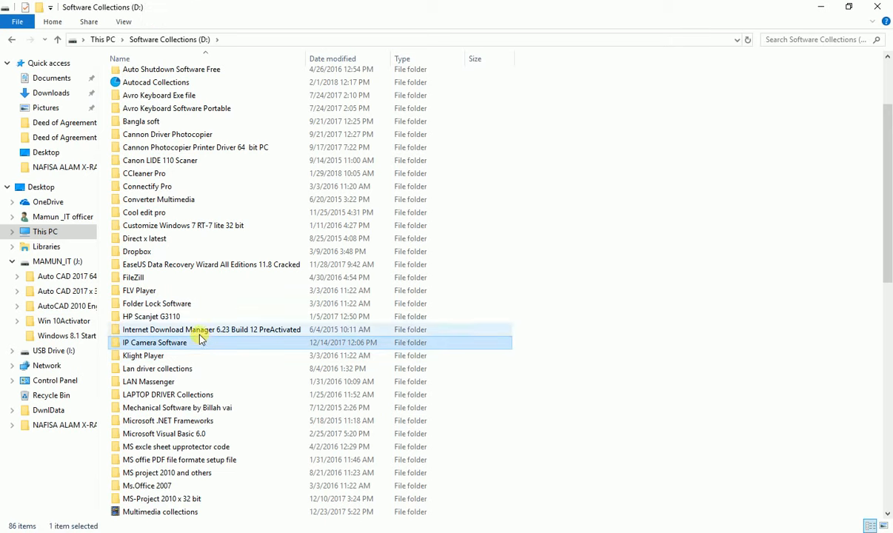
key("p")
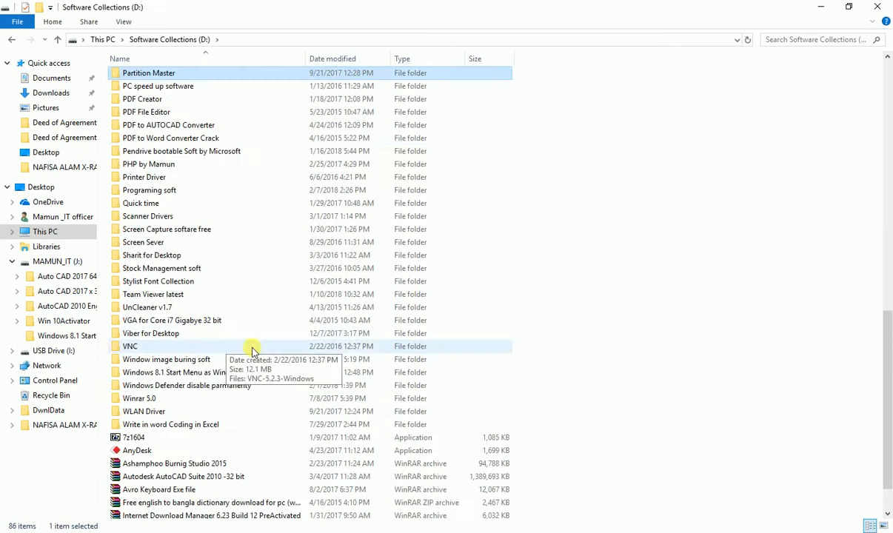
double_click(171, 189)
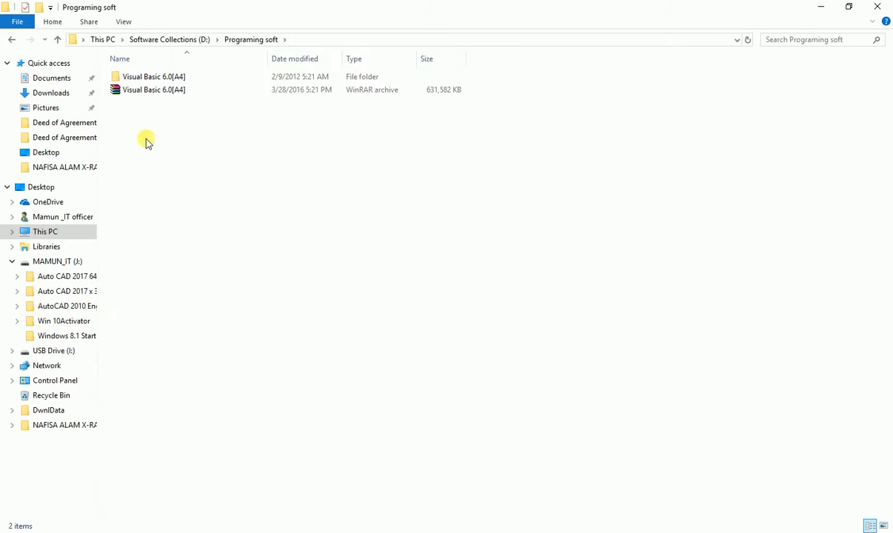
Examine the Visual Basic 6.0[A4] archive, its extraction options and the contents of the extracted folder
left_click(162, 91)
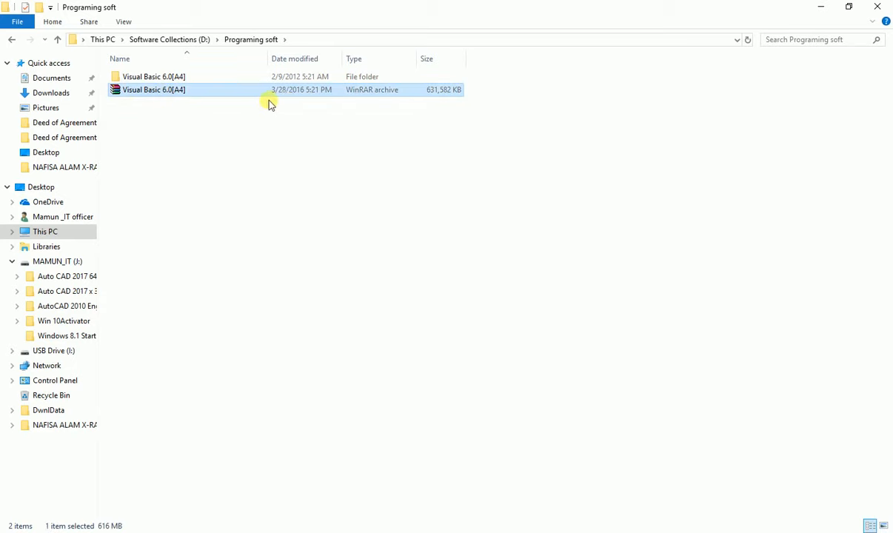
right_click(143, 89)
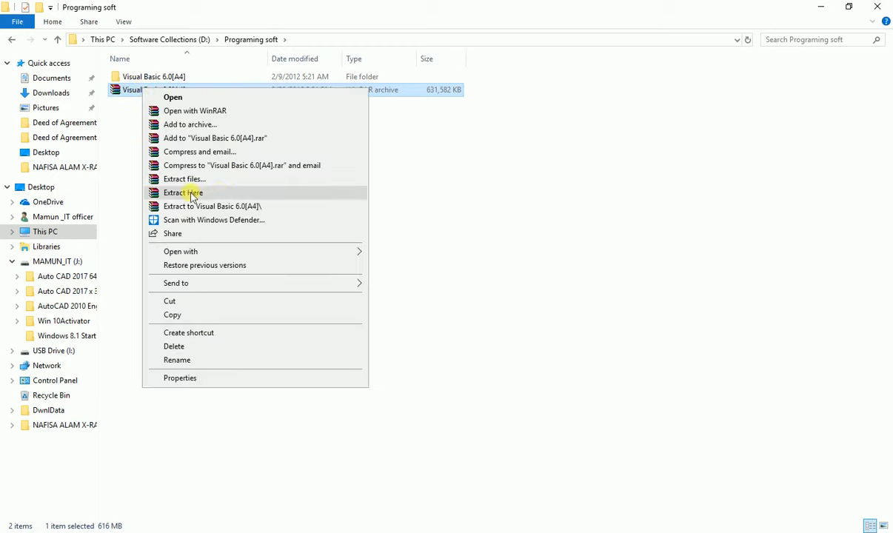
left_click(135, 77)
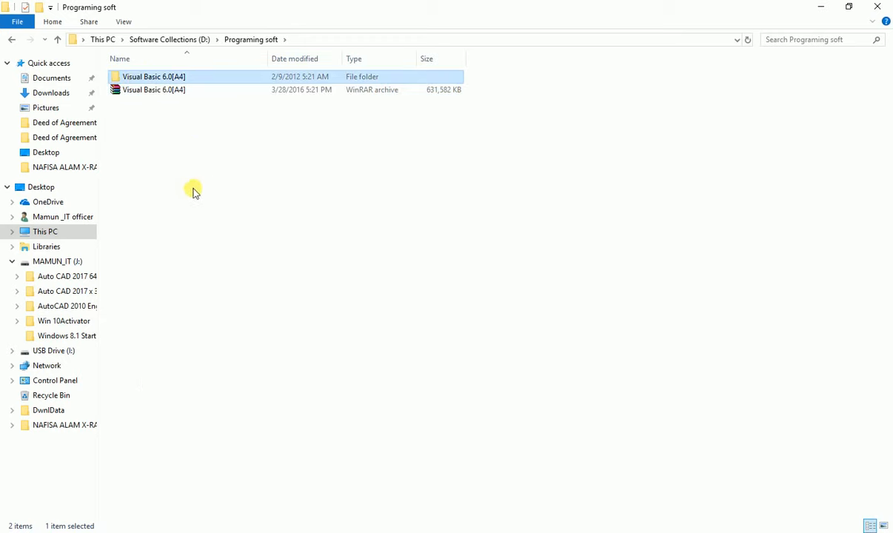
double_click(145, 77)
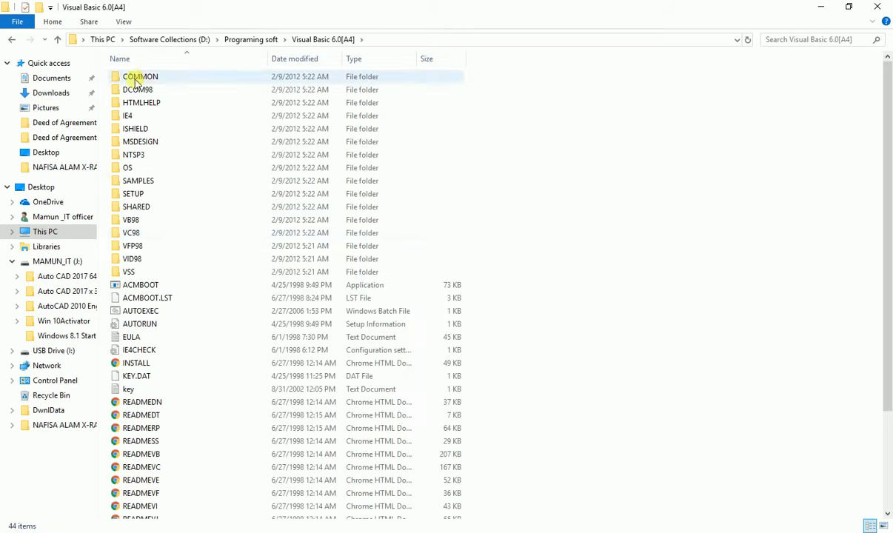
left_click(11, 40)
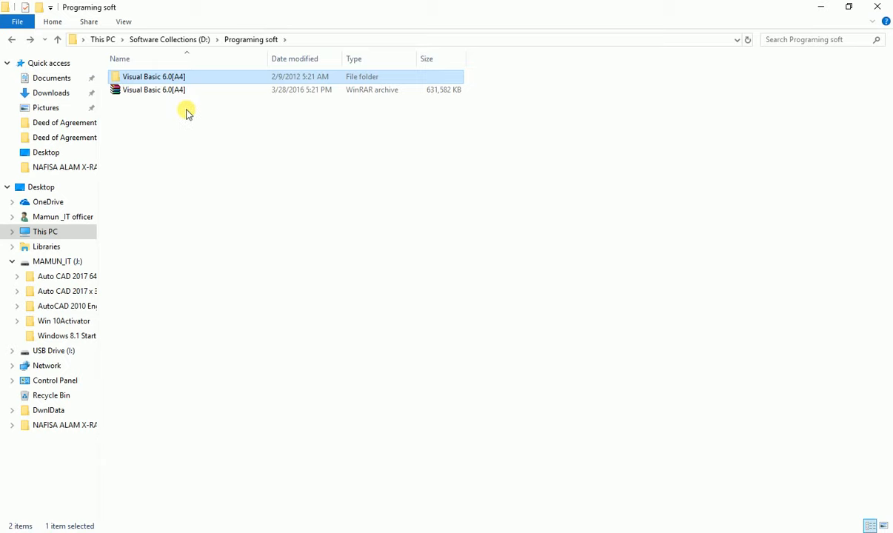
left_click(139, 92)
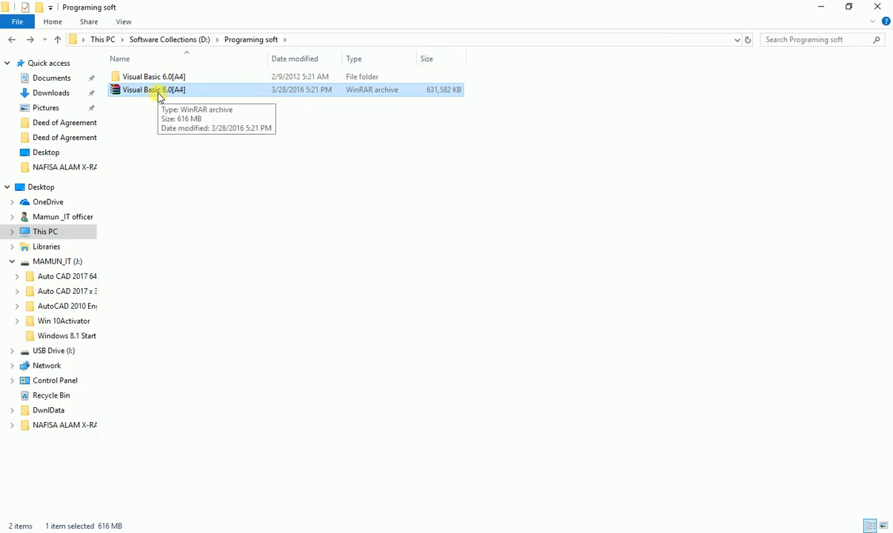
left_click(132, 80)
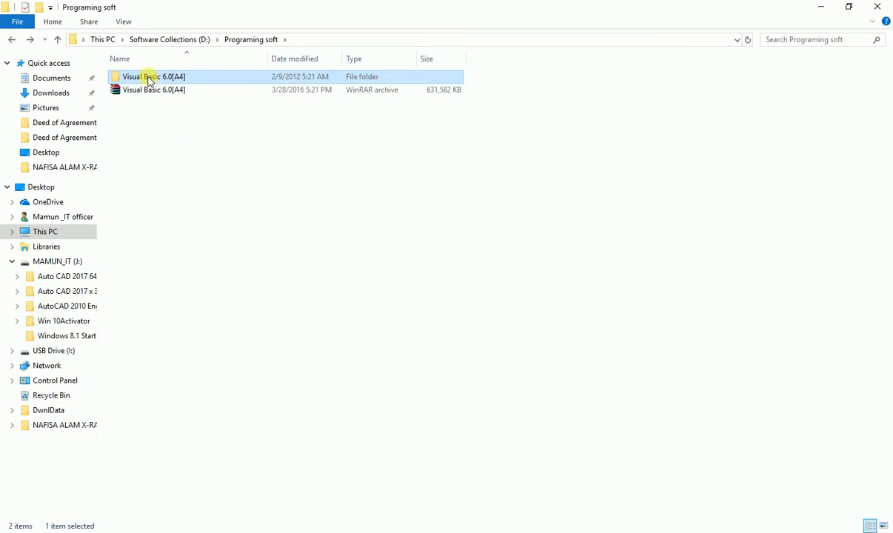
Run the SETUP application in the Visual Basic 6.0[A4] folder as administrator and allow it to make changes
double_click(148, 78)
scroll(192, 290, "down", 3)
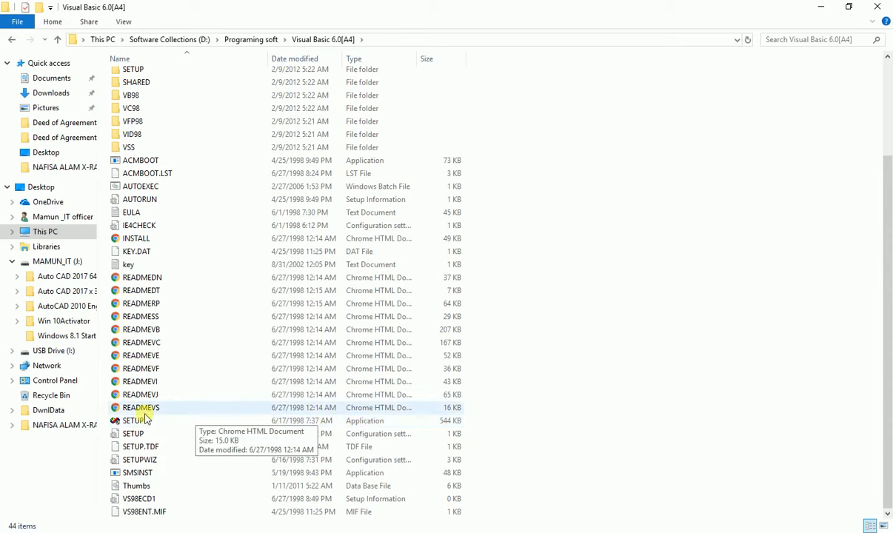
right_click(138, 421)
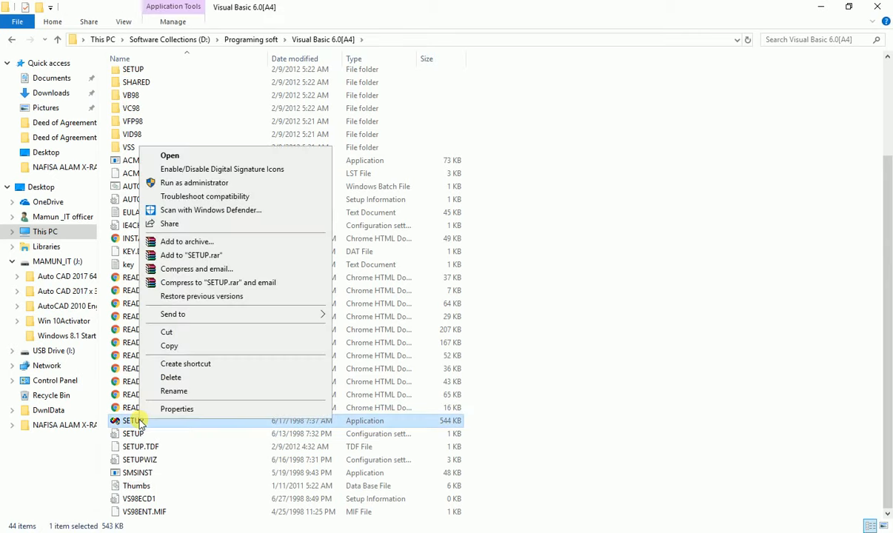
left_click(194, 182)
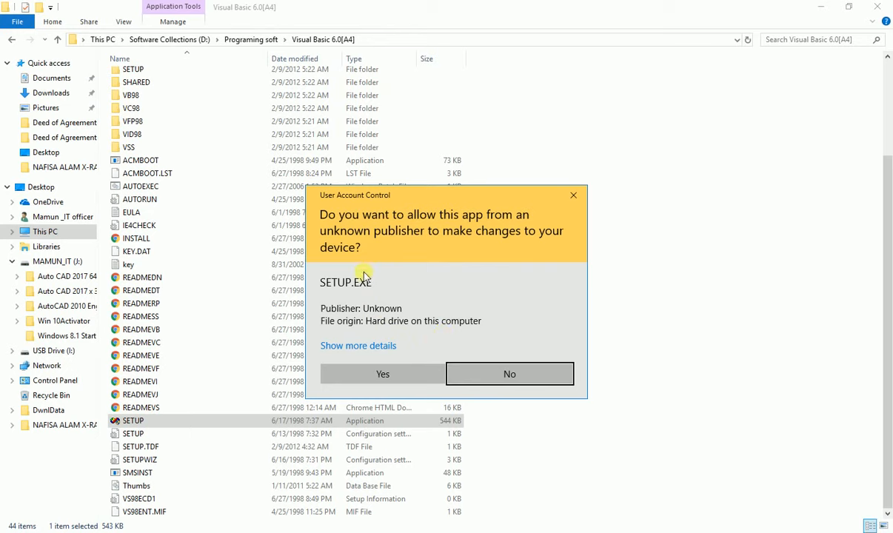
left_click(387, 377)
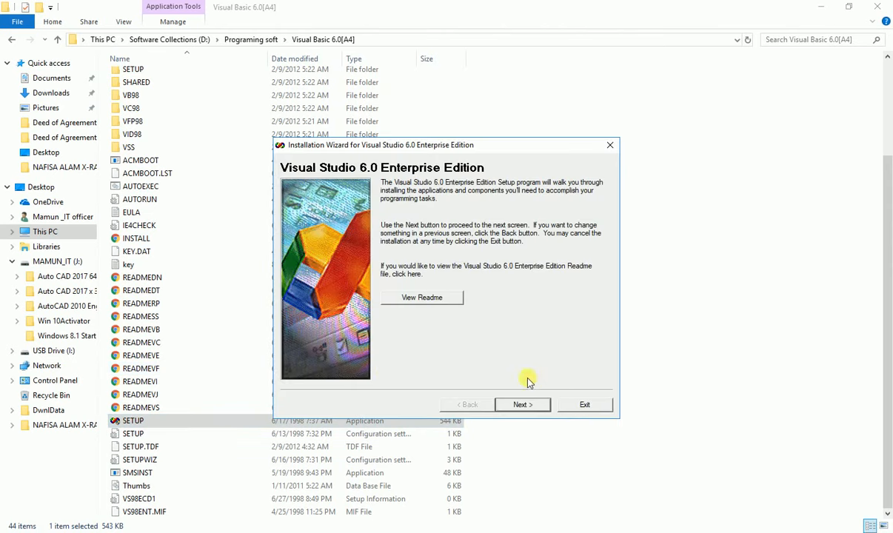
Accept the end user license agreement in the installation wizard and continue to the product number and user ID page
left_click(522, 405)
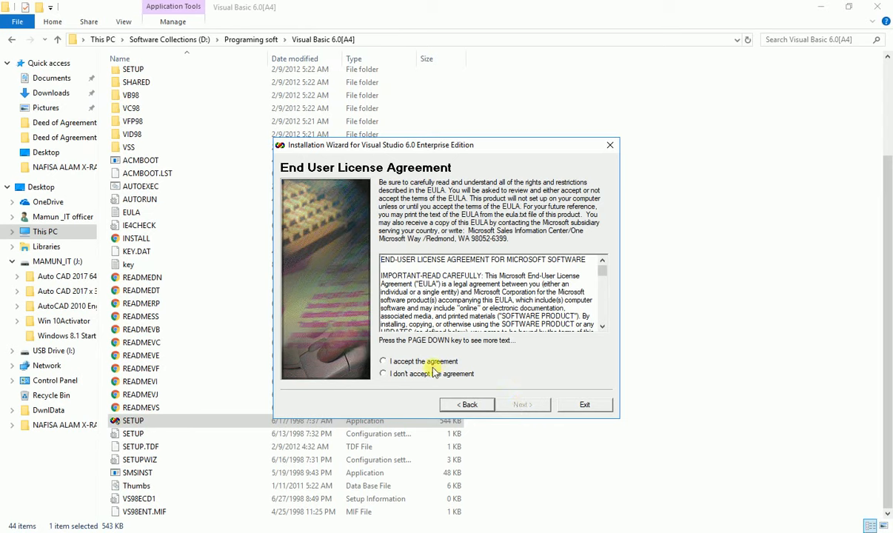
left_click(384, 361)
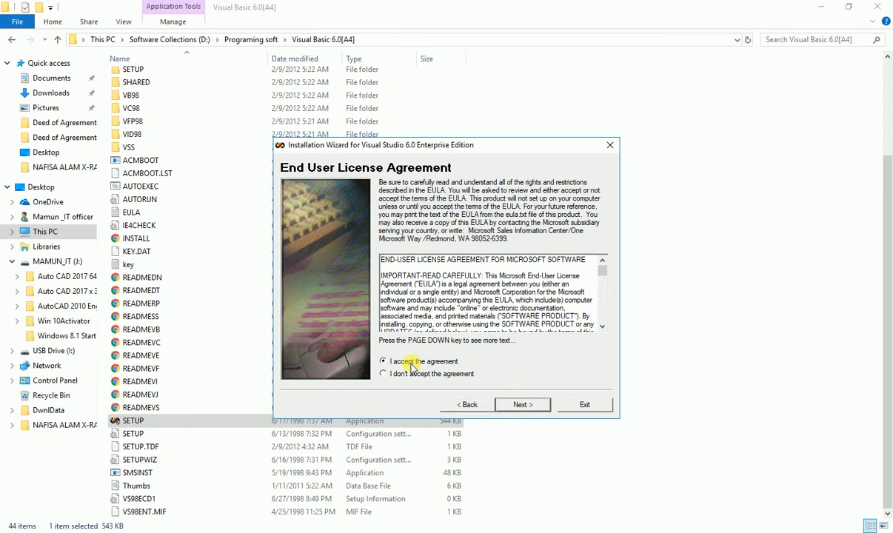
left_click(520, 404)
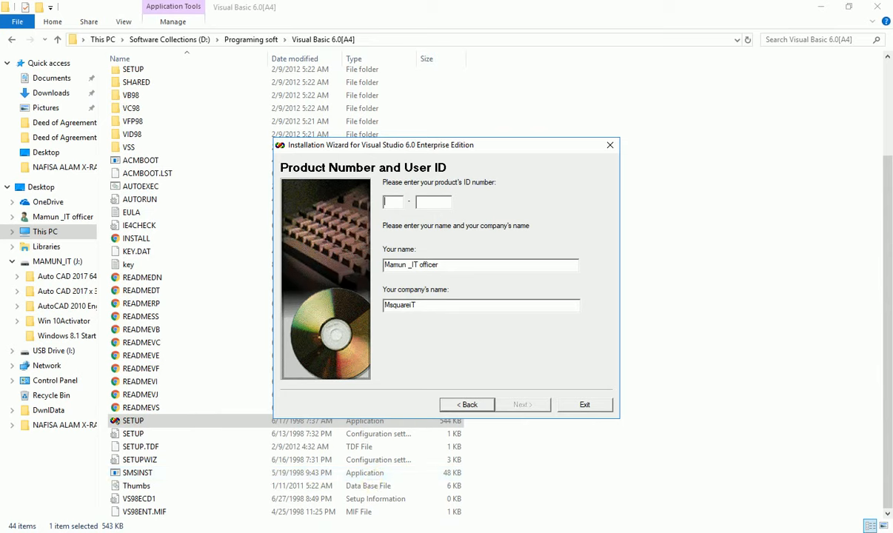
left_click(385, 511)
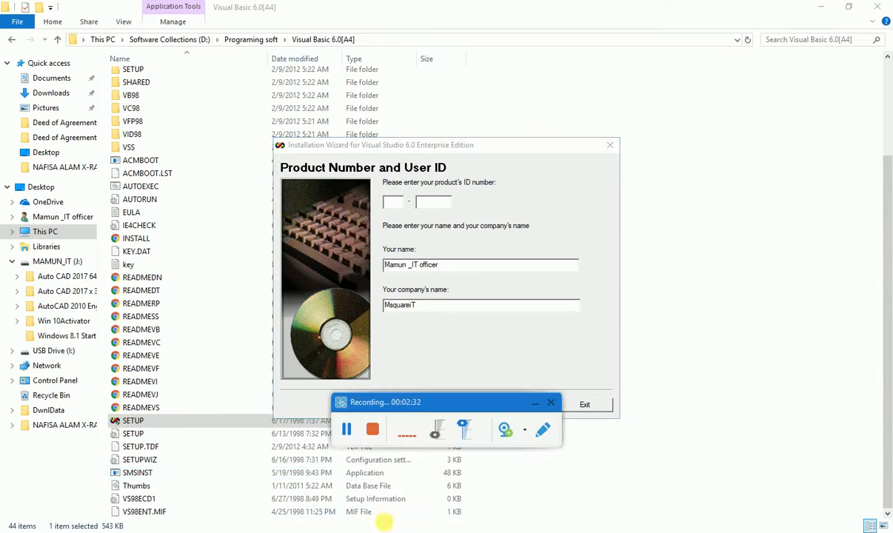
left_click(346, 429)
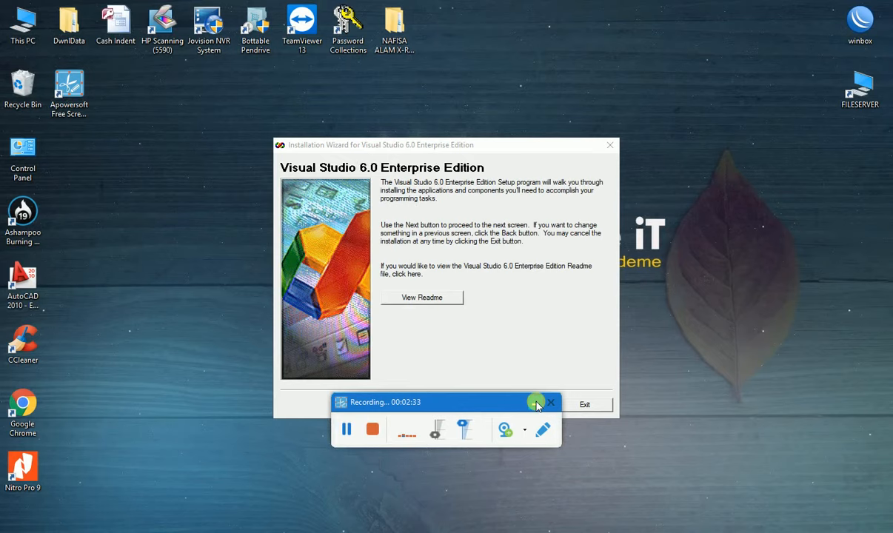
left_click(536, 402)
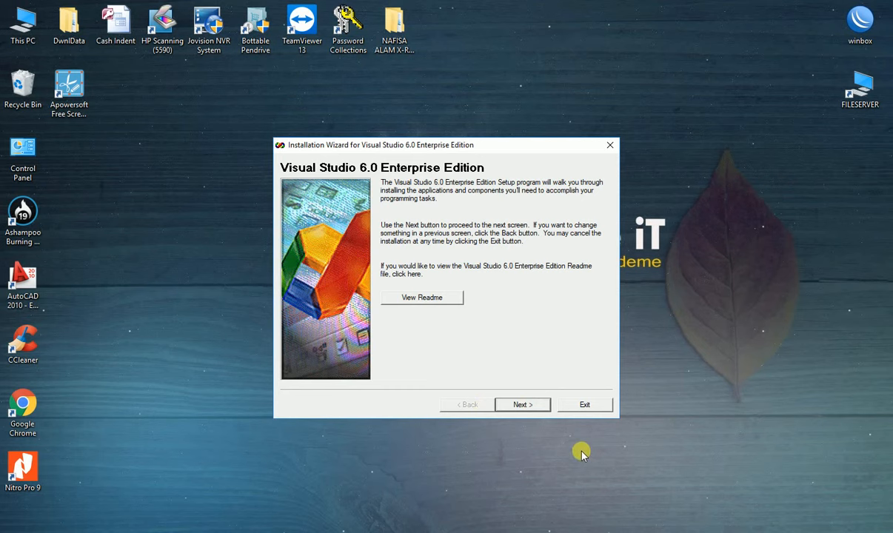
Advance the installation wizard from its welcome page through the accepted license agreement to the product number page
left_click(522, 408)
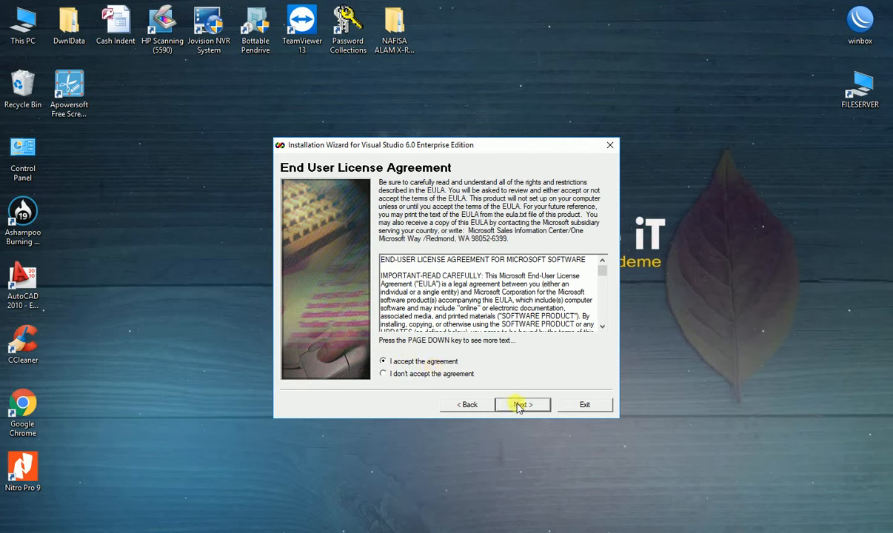
left_click(520, 404)
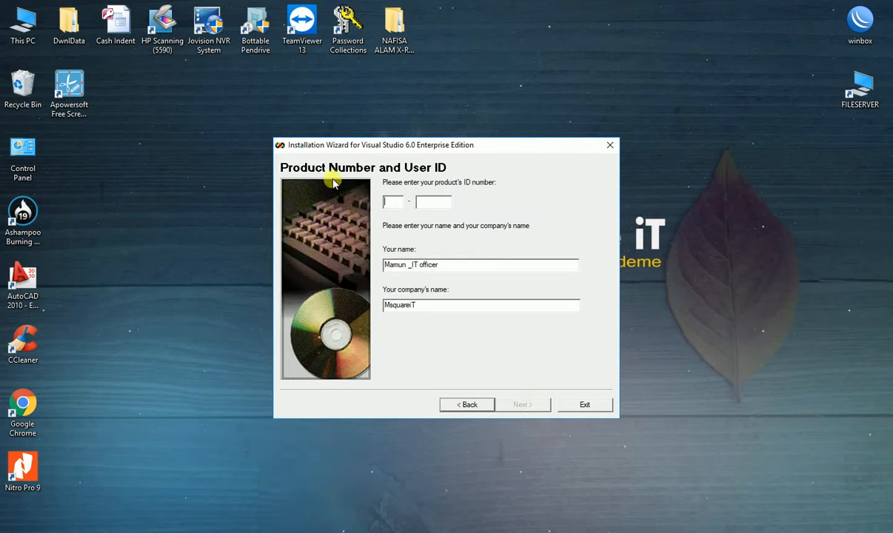
left_click(319, 531)
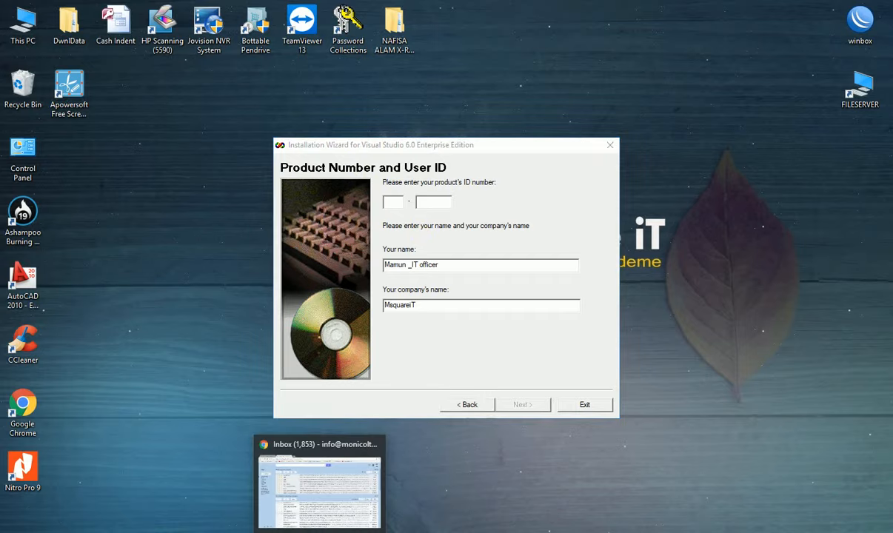
left_click(821, 7)
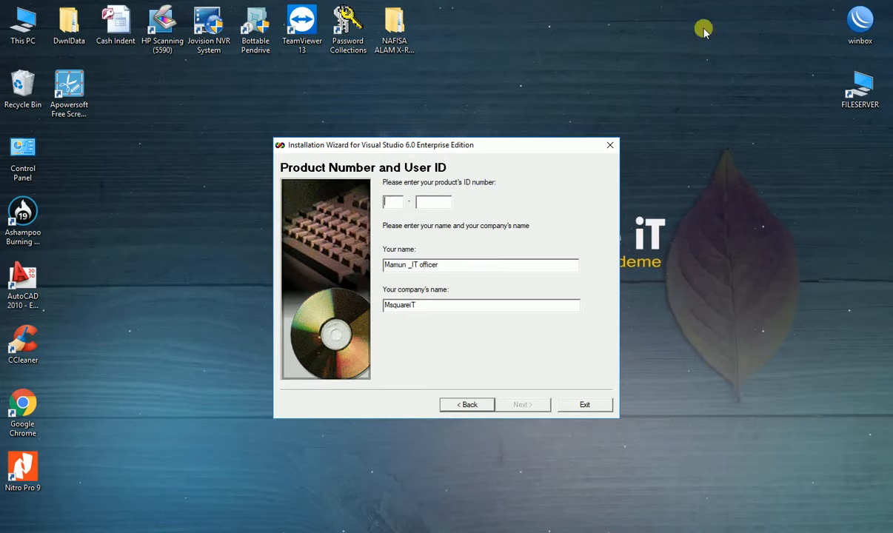
Open the key text file in the Visual Basic 6.0[A4] folder and copy the product ID's first part into the wizard's first ID field
left_click(300, 531)
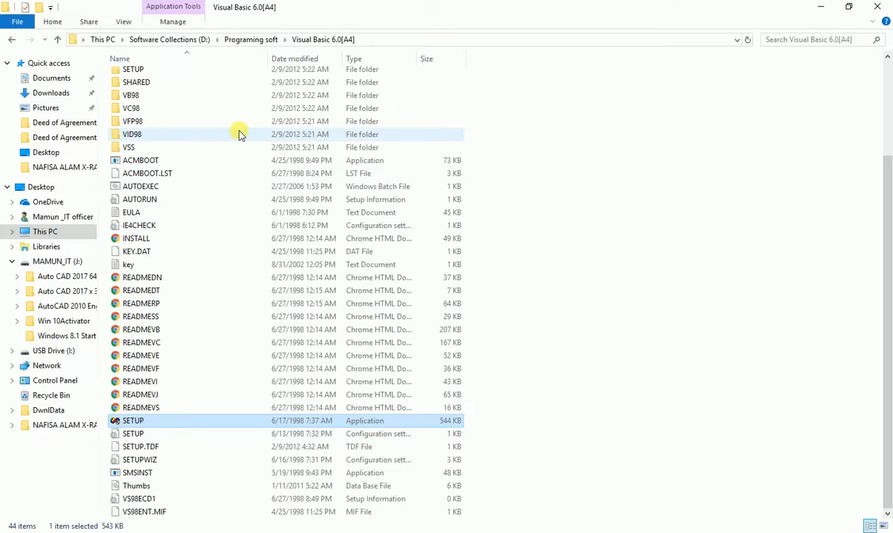
double_click(130, 265)
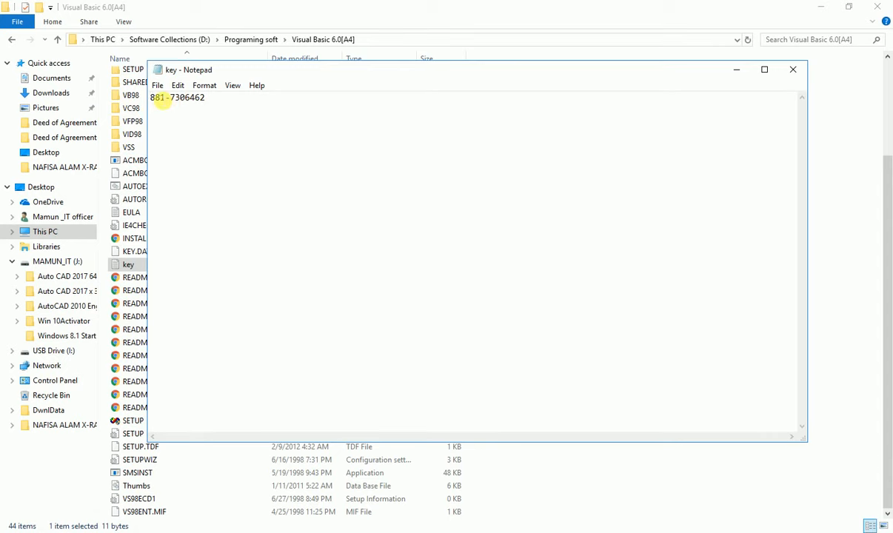
double_click(159, 98)
right_click(158, 100)
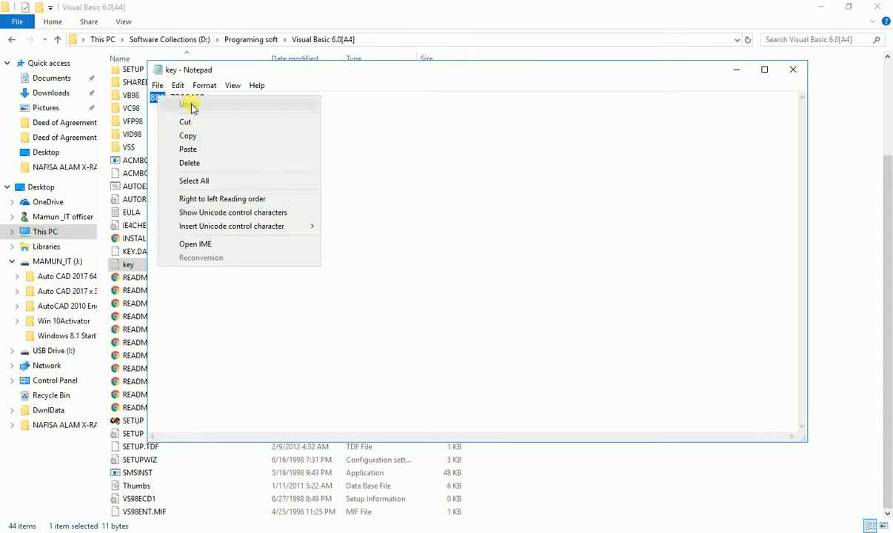
left_click(210, 135)
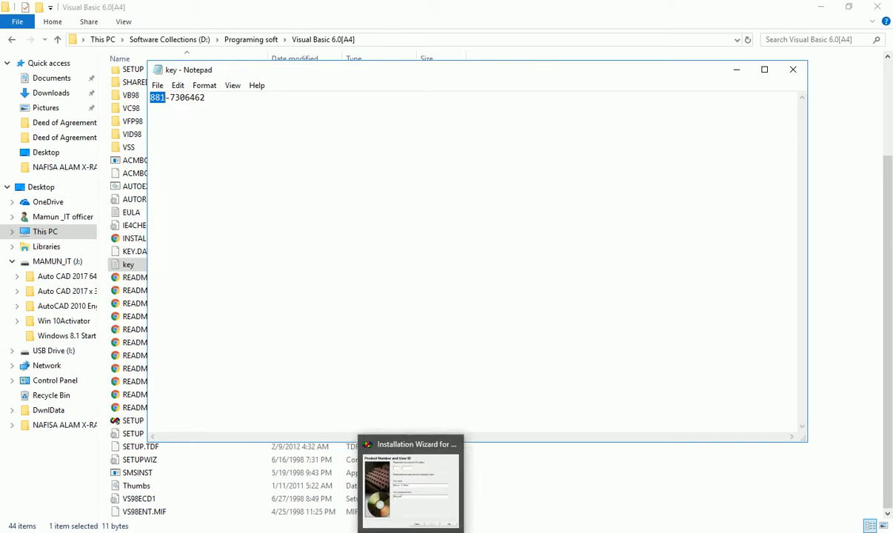
left_click(414, 446)
right_click(395, 202)
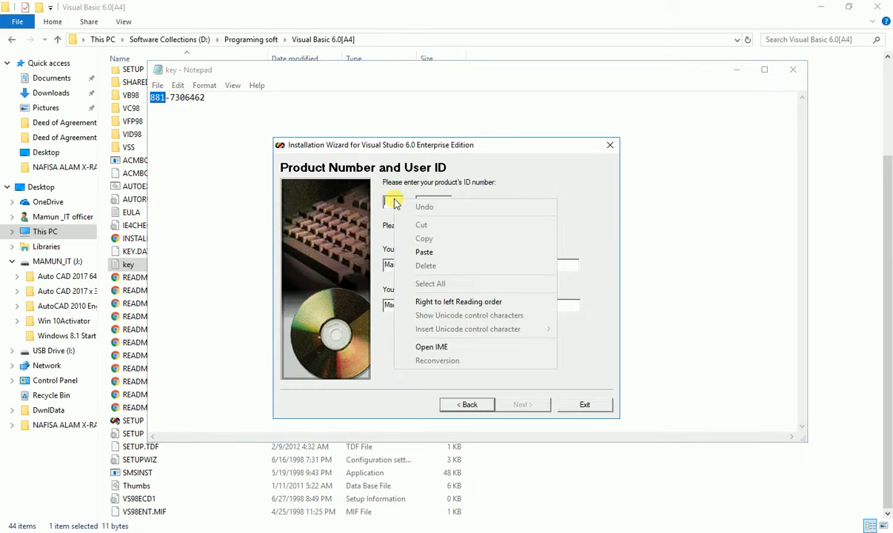
left_click(426, 251)
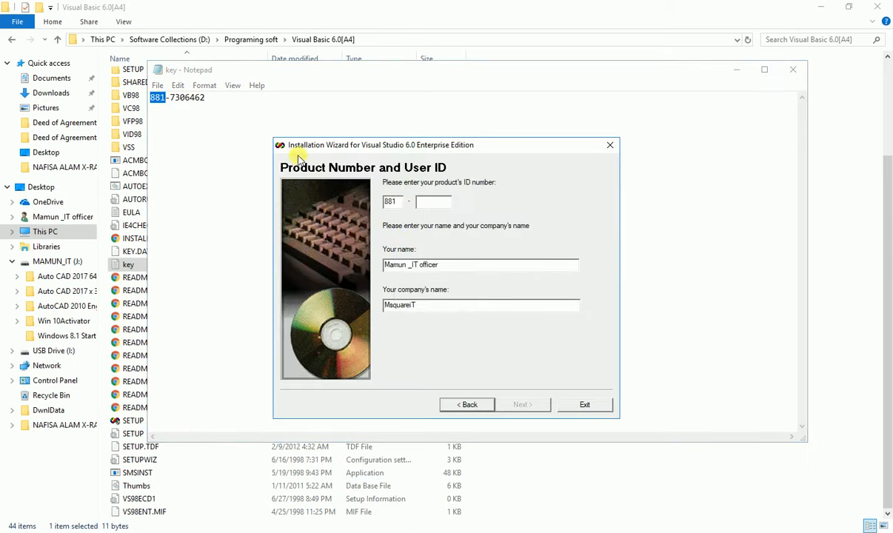
Copy the product ID's second part from the key file into the wizard's second ID field and continue to the enterprise setup options
left_click(184, 98)
double_click(190, 98)
right_click(191, 99)
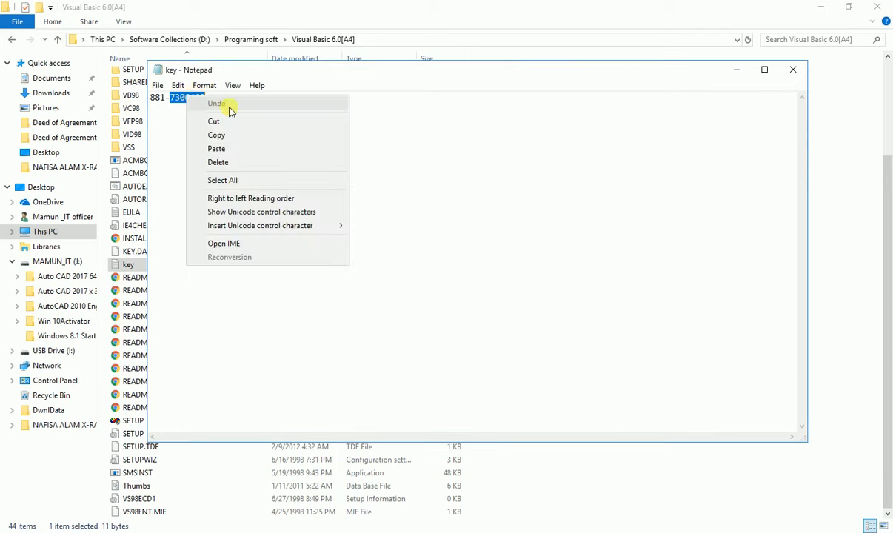
left_click(224, 134)
mouse_move(418, 528)
left_click(417, 510)
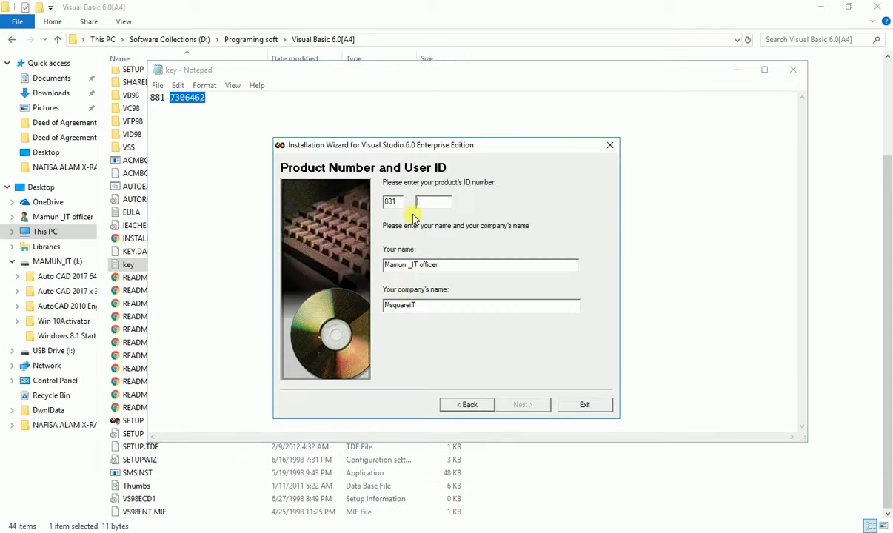
right_click(427, 205)
left_click(450, 255)
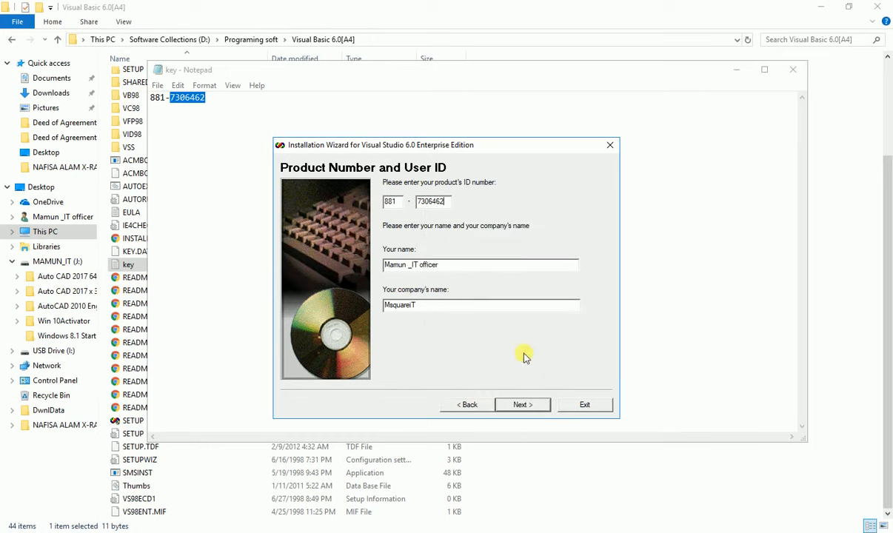
left_click(523, 405)
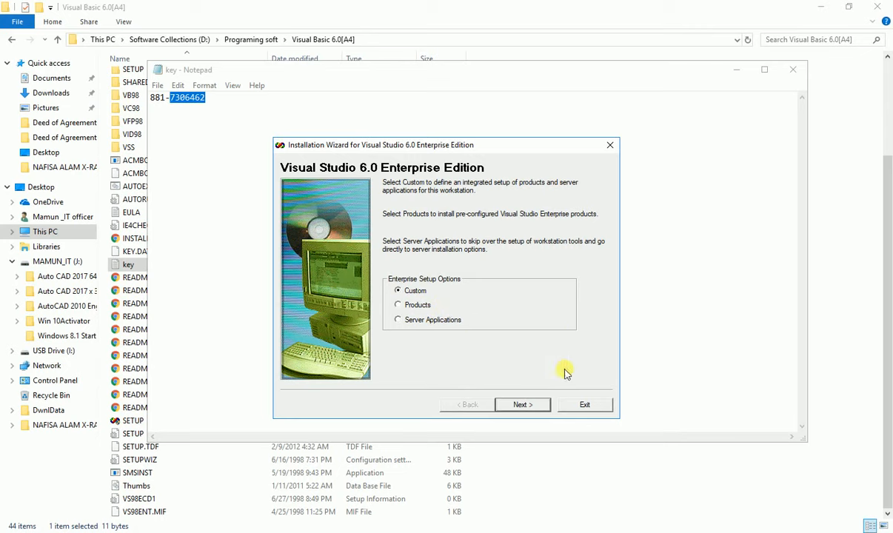
Start the Custom enterprise setup, continue past its welcome notice, and acknowledge the product ID
left_click(522, 404)
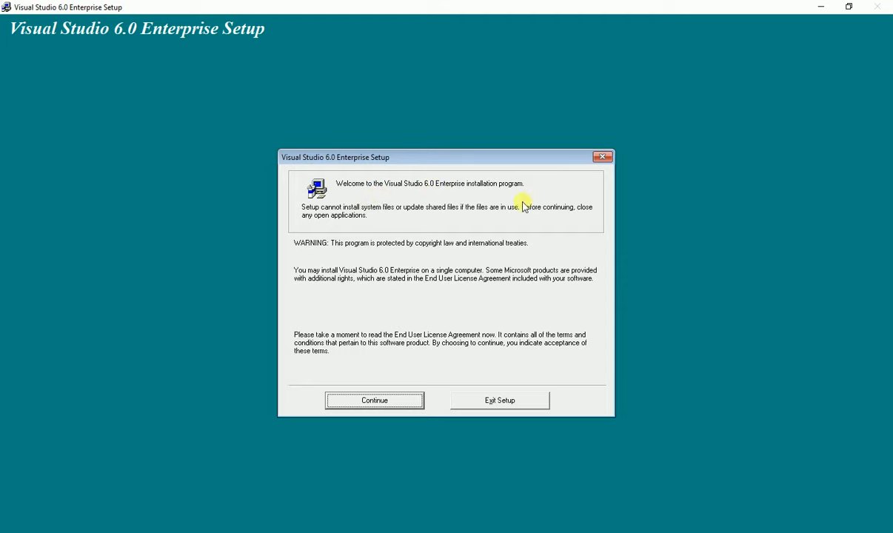
left_click(381, 402)
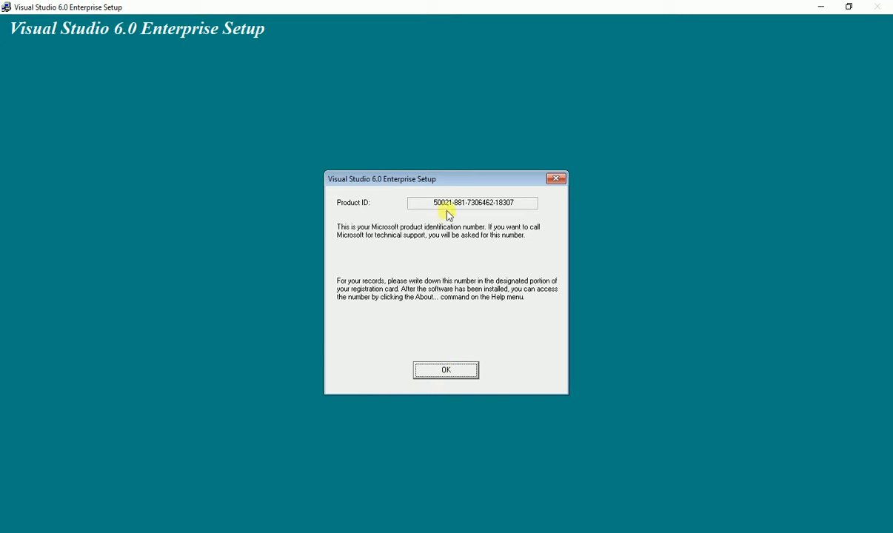
left_click(446, 373)
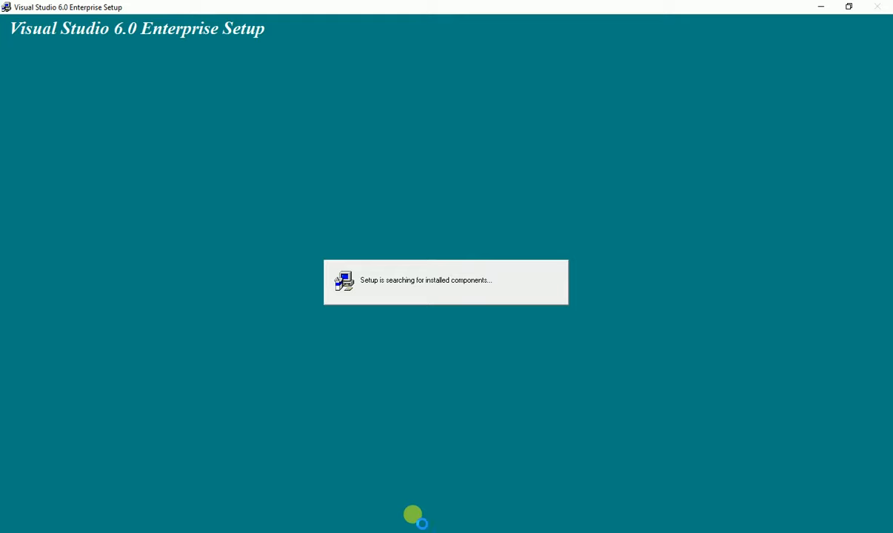
mouse_move(380, 530)
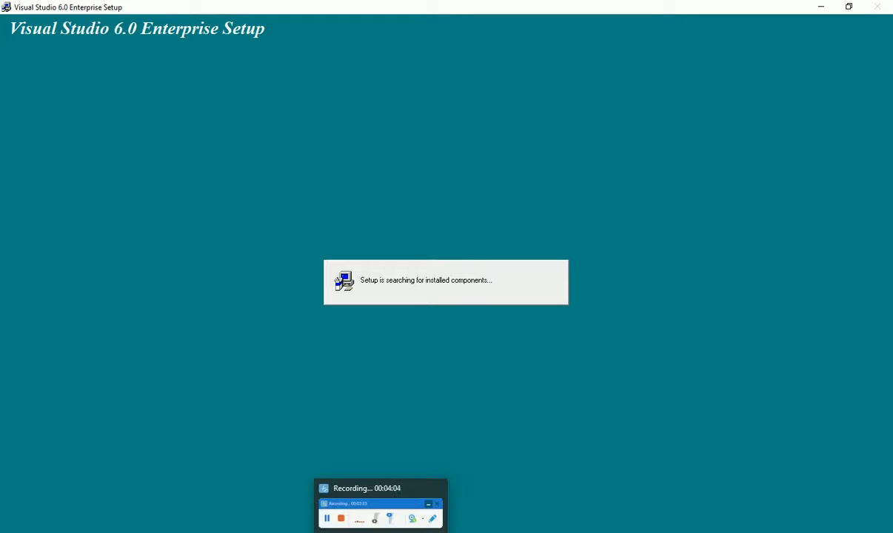
left_click(401, 509)
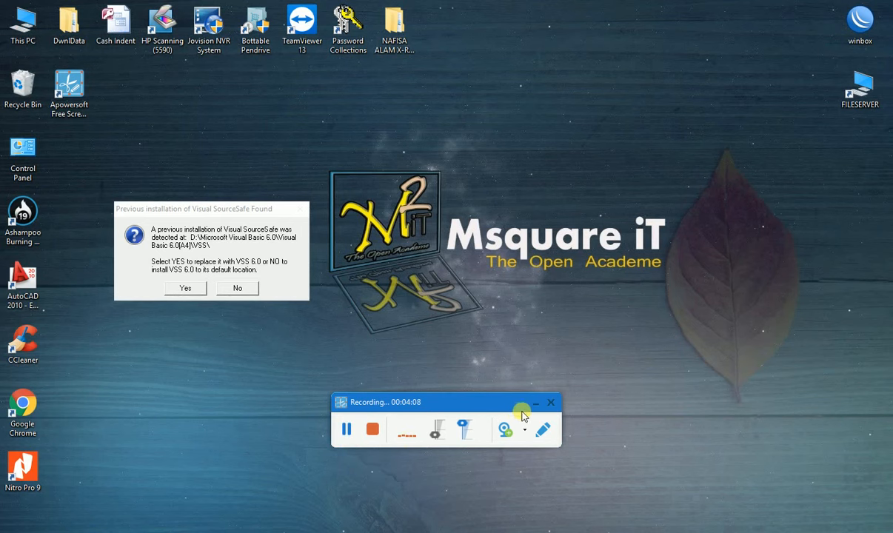
left_click(534, 405)
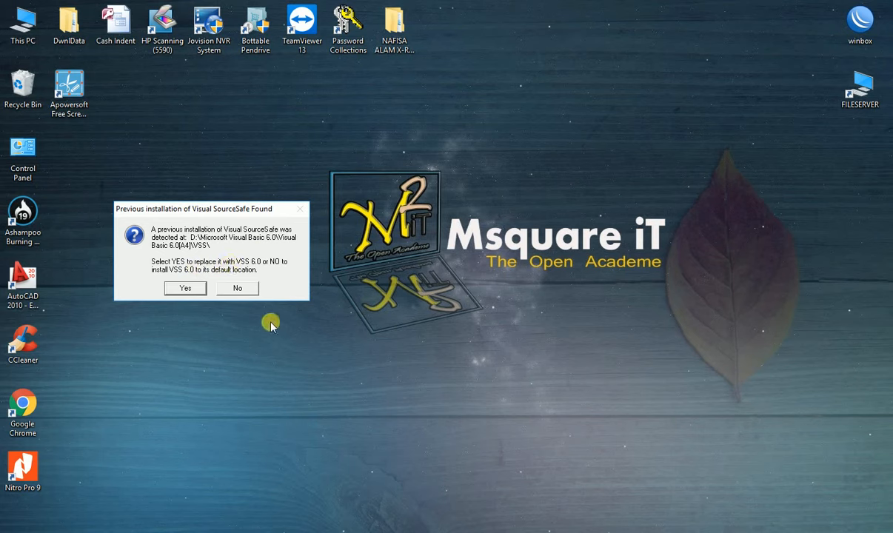
Agree to replace the previous Visual SourceSafe installation with VSS 6.0 and return to the Visual Studio 6.0 Enterprise Setup window
left_click(185, 288)
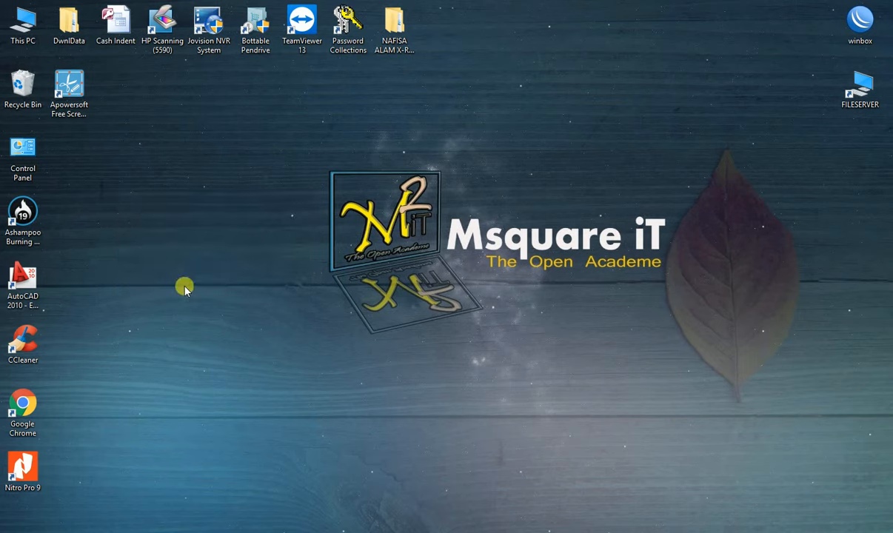
mouse_move(389, 492)
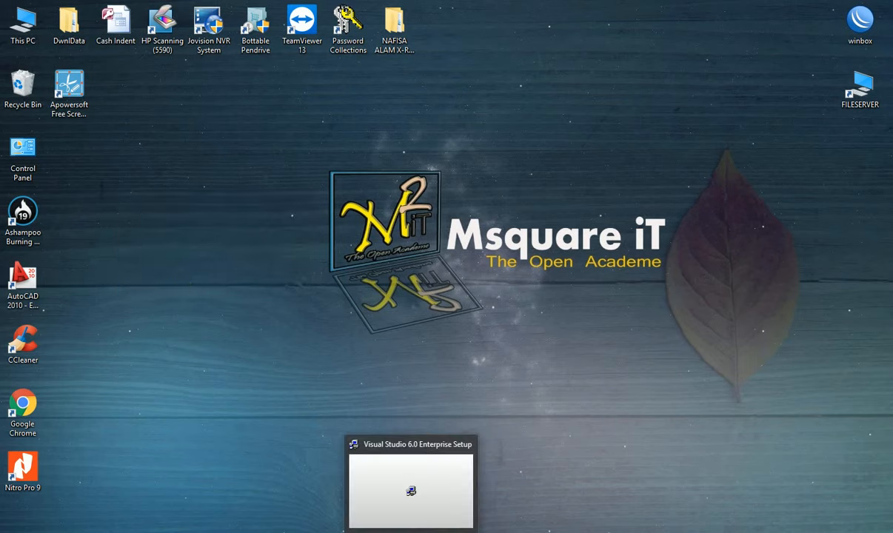
left_click(410, 524)
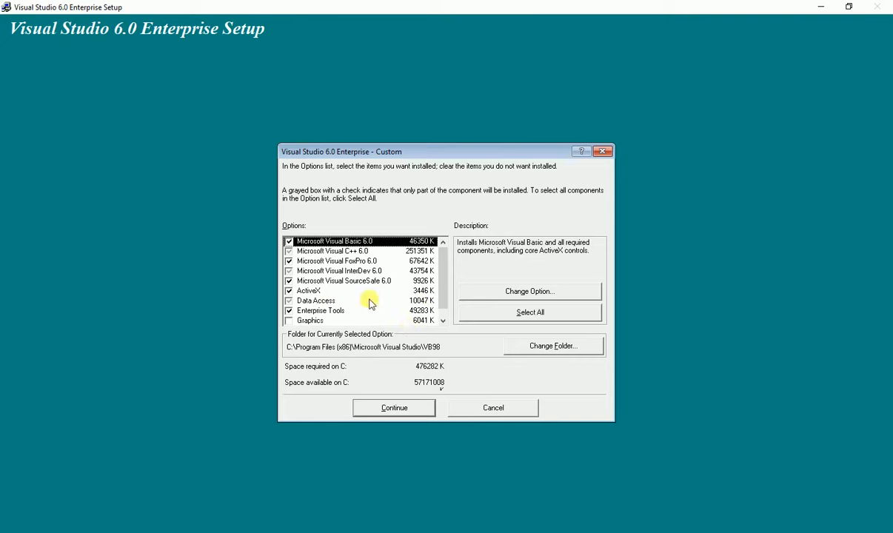
Select all components of the Microsoft Visual Basic 6.0 option and confirm the selection
left_click(514, 293)
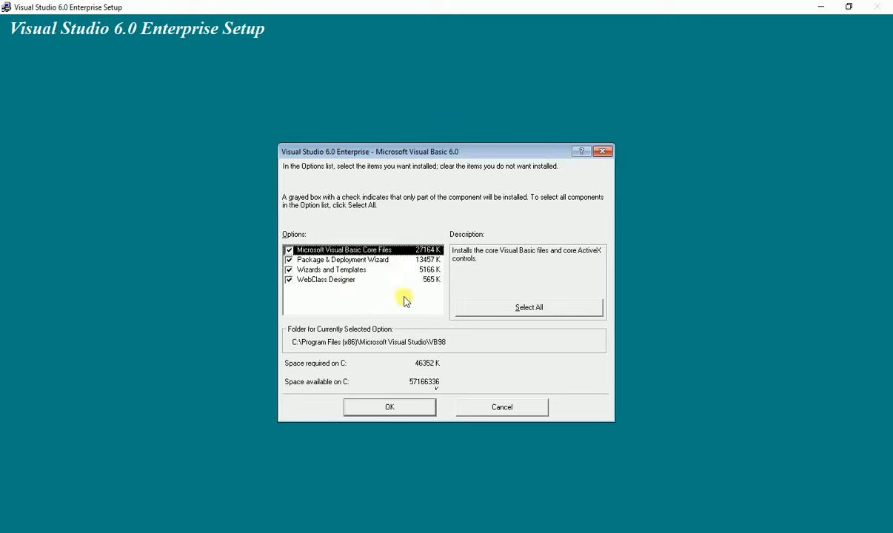
left_click(519, 310)
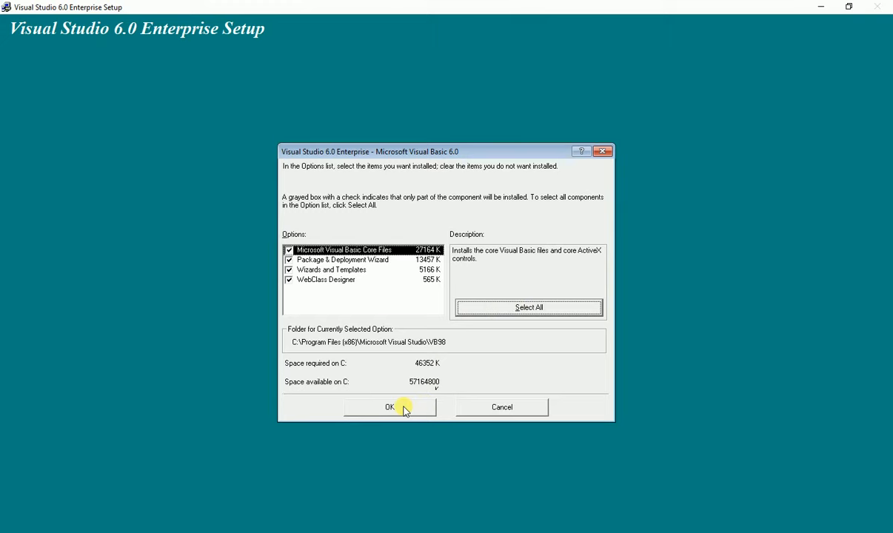
left_click(404, 409)
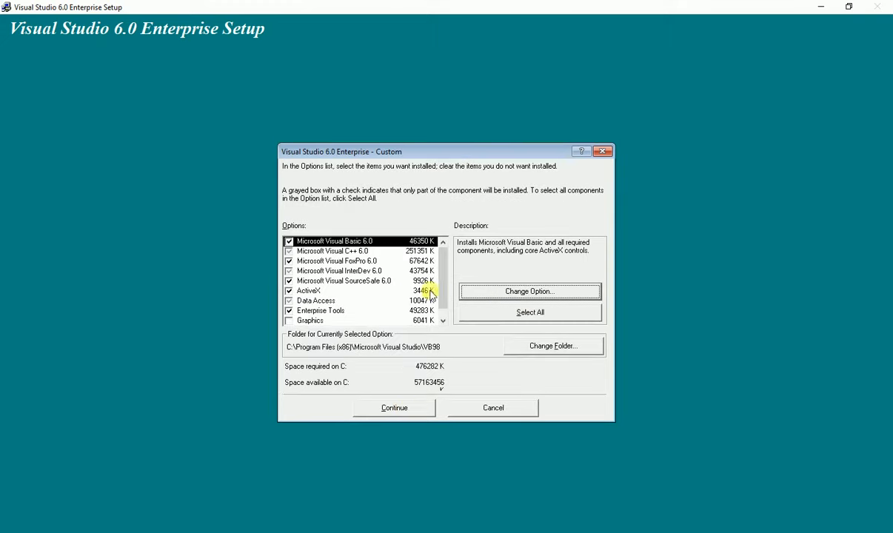
Select every option in the custom installation list and continue the setup
left_click_drag(444, 271, 447, 314)
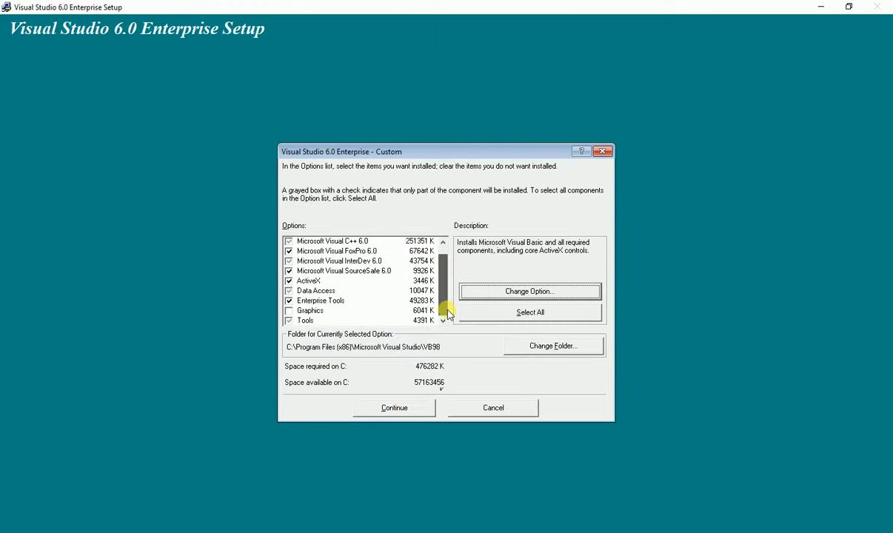
left_click(530, 313)
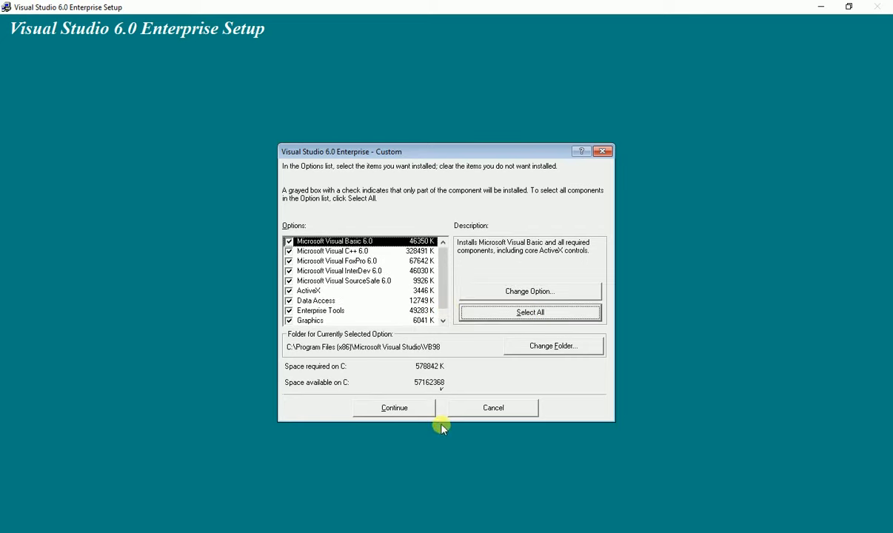
mouse_move(442, 284)
left_mouse_down()
mouse_move(445, 294)
mouse_move(444, 281)
left_mouse_up()
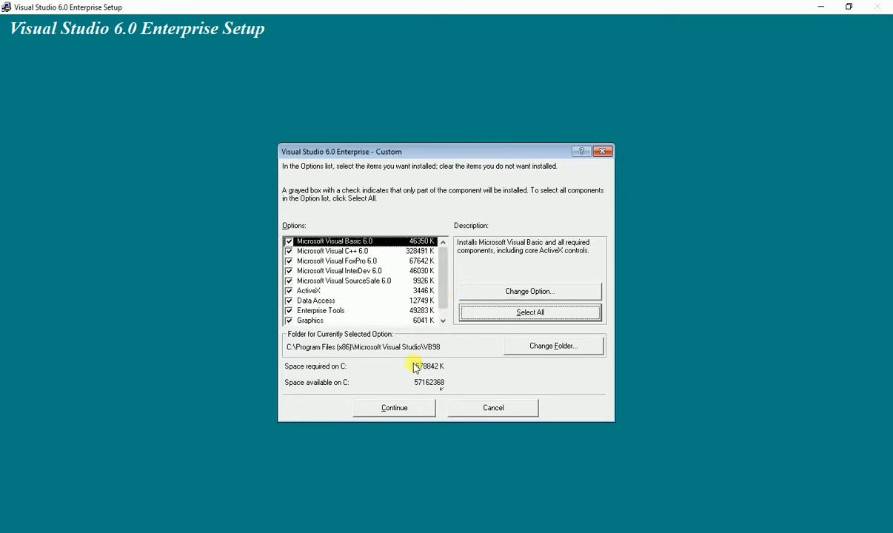
left_click(394, 407)
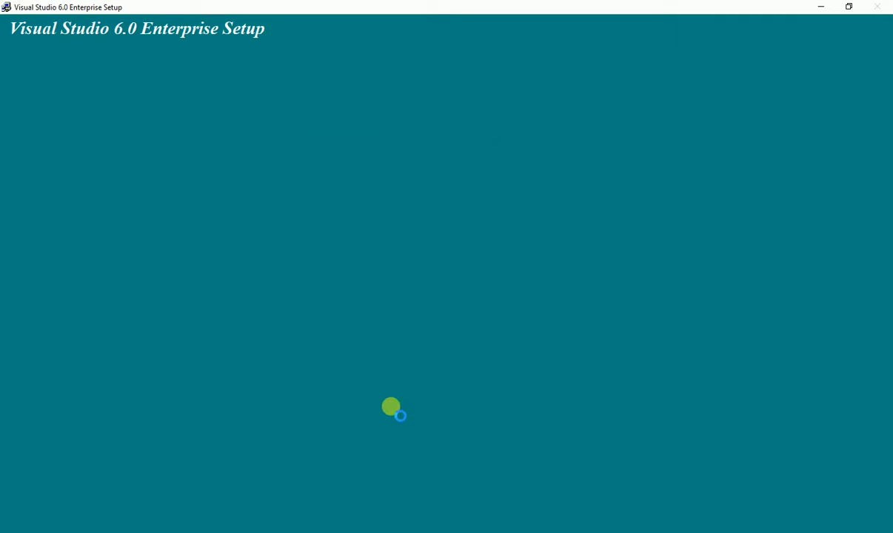